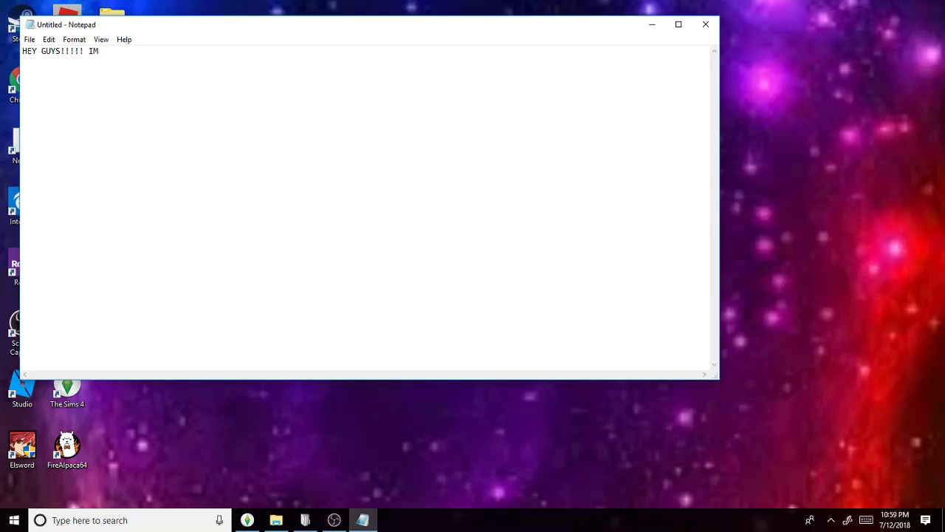
- Complete the greeting with the creator's handle and "AND IM GONNA BE DOING A RANDOM PAINTING ON FIRE ALPACA...."
{"action": "type", "text": "BRIGHT"}
{"action": "type", "text": "065"}
{"action": "type", "text": " AND "}
{"action": "type", "text": "IM "}
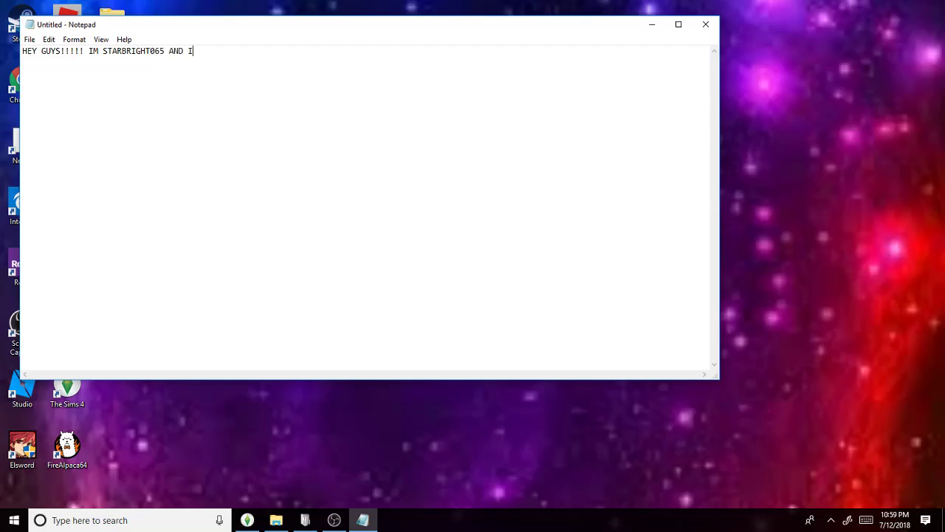
{"action": "type", "text": "GONNA BE DOING A RANDOM PAINTING ON FIR"}
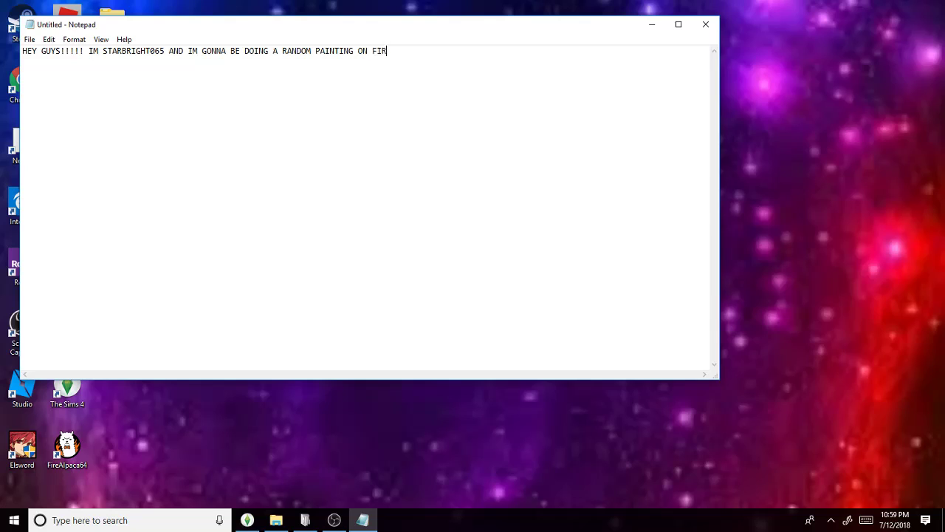
{"action": "type", "text": "E ALPACA....NOT"}
- Add "NOTE: I MAY BE RECORDING THE ACTUAL TIME OF THIS SO IF YOU DONT WANNA SIT THROUGH THIS AND", starting a new line at WANNA
{"action": "type", "text": "E: I MAY BE"}
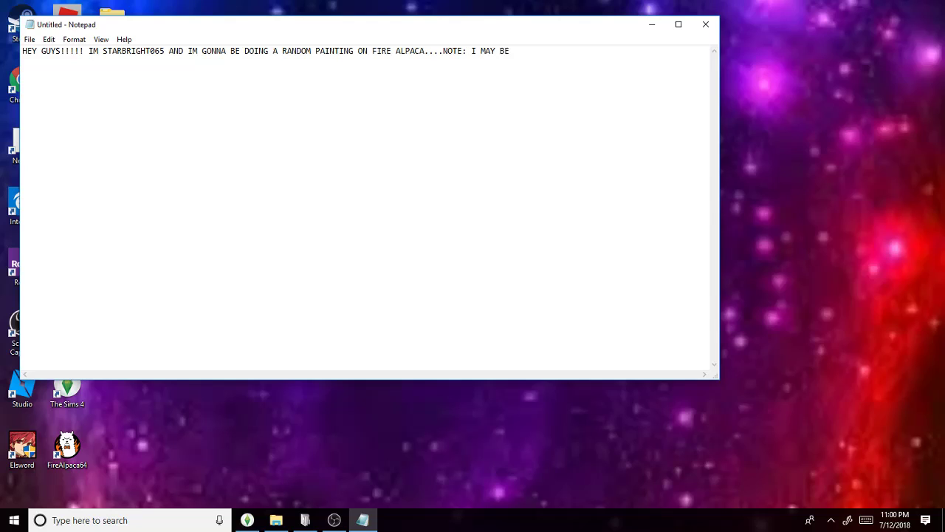
{"action": "type", "text": " RECORDING THE ACTUAL "}
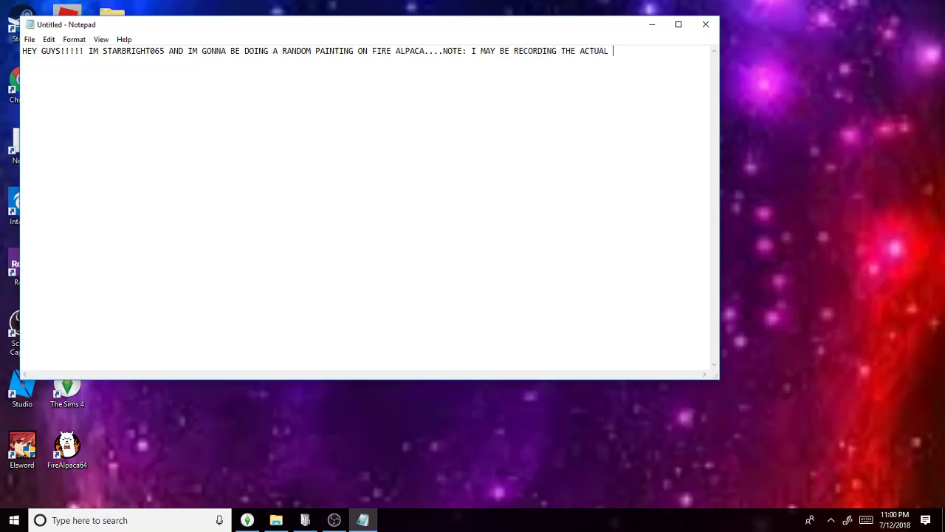
{"action": "type", "text": "TIME OF THIS SO IF YY"}
{"action": "key", "text": "BackSpace"}
{"action": "type", "text": "OU DONT"}
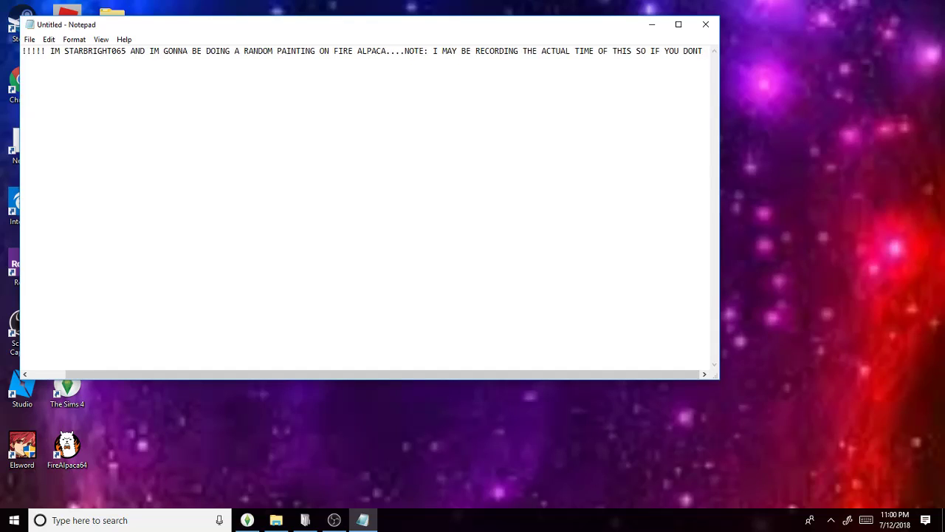
{"action": "key", "text": "Return"}
{"action": "type", "text": "WANNA SIT THROUGH THIS AND "}
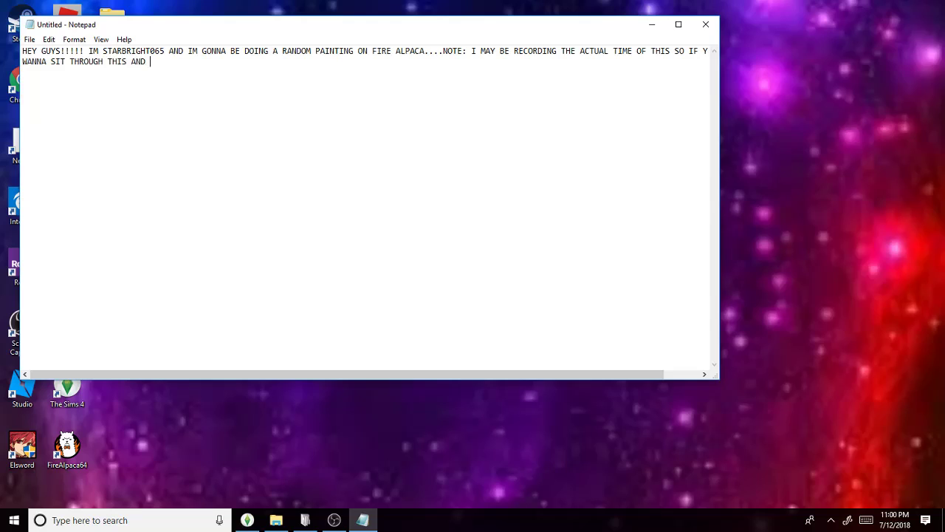
- Continue with "WATCH, LET ME KNOW DOWN IN THE COMMENTS BELOW AND I WILL BE UPLOADING THE TIMLAPSE VERSION SO U GUYS"
{"action": "type", "text": "WATCH, LET ME KNOW DOWN IN THE COM"}
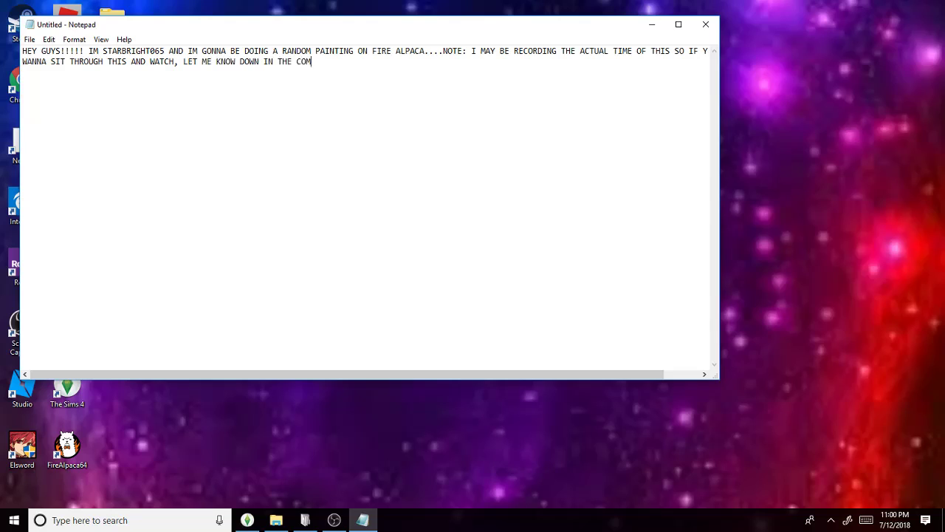
{"action": "type", "text": "MENTS BELOW AND I WILL"}
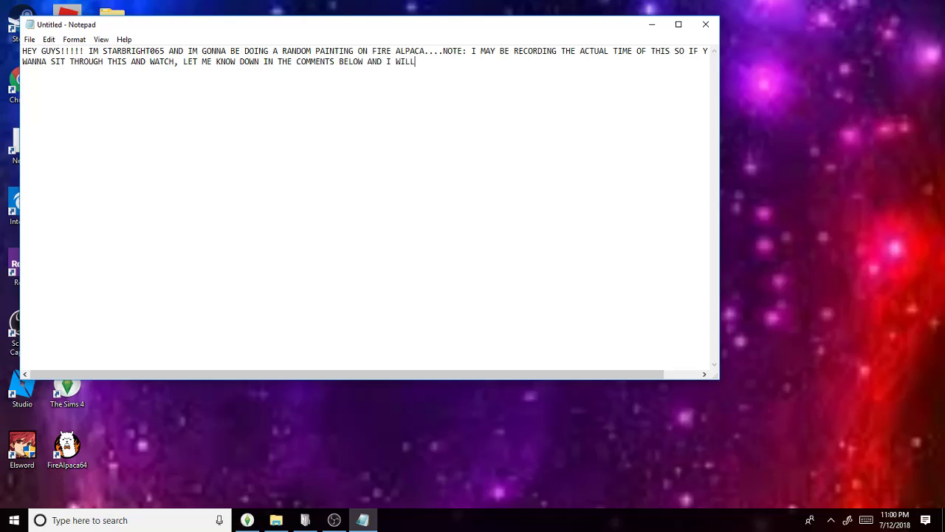
{"action": "type", "text": " BE UPLOADING THE TIM"}
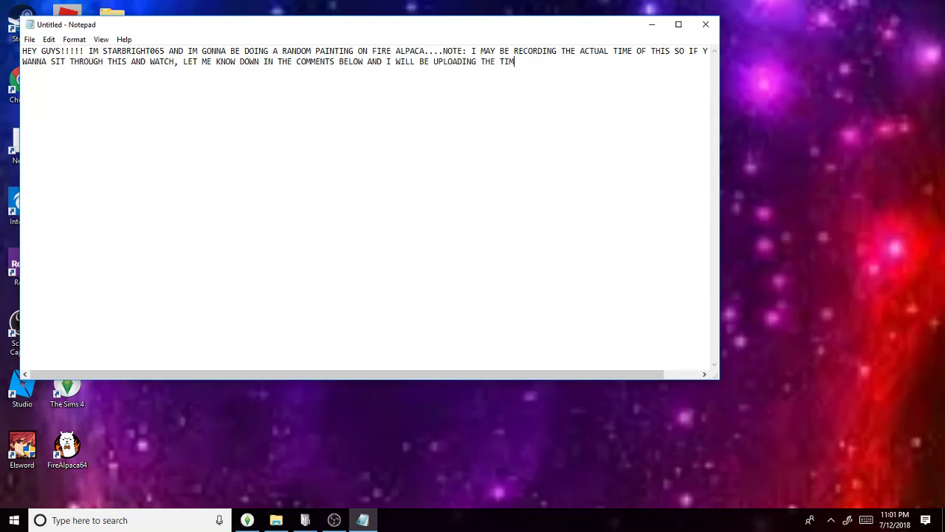
{"action": "type", "text": "LAPSE VERSION SO U GUY"}
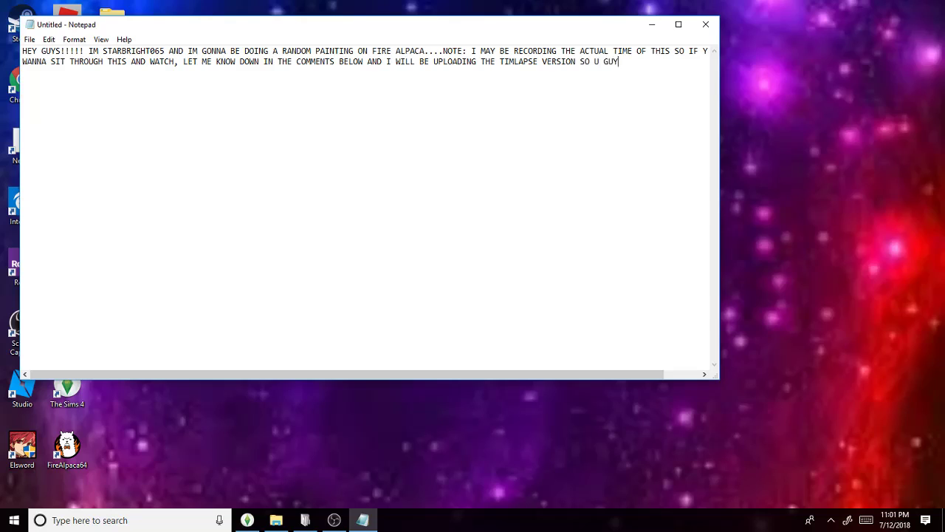
- Finish the message with "HAVE BOTH...ANYWAYS LETS GO" followed by a long run of exclamation marks
{"action": "type", "text": "S HAVE BOTH...ANYWAYS "}
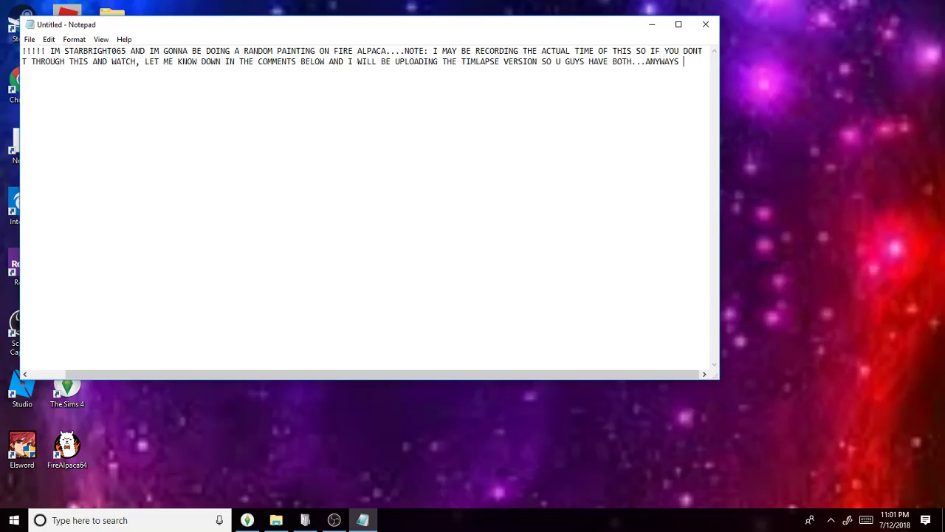
{"action": "type", "text": "LETS GO"}
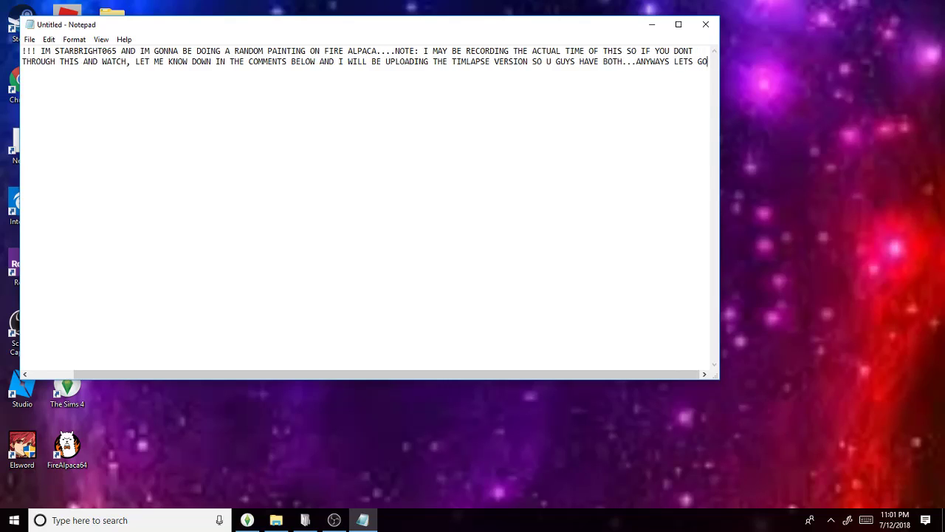
{"action": "type", "text": "!!!!!!!!!!!!!!"}
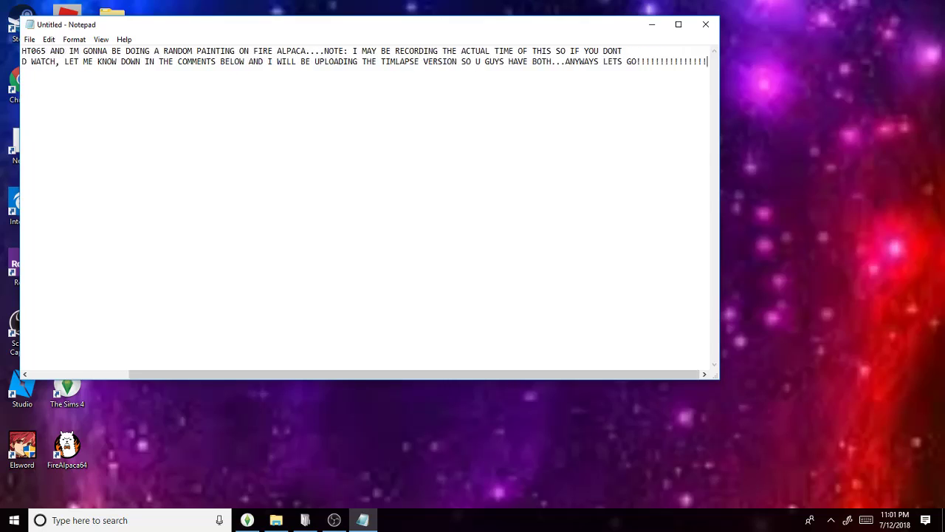
{"action": "type", "text": "!!!!!!!!!!!!!!!!!!!!!!!"}
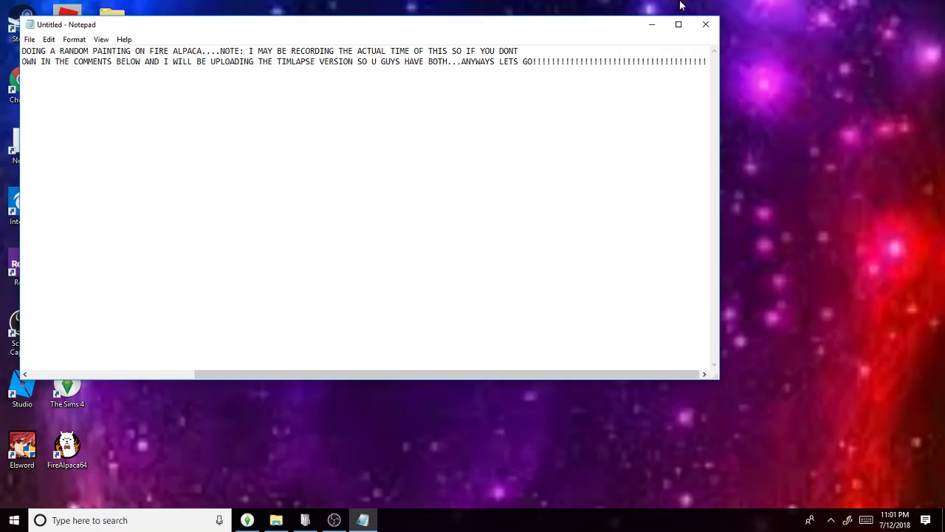
- Switch to FireAlpaca, dismissing its startup advertisement and declining to recover the auto-saved image
{"action": "left_click", "coordinate": [653, 25]}
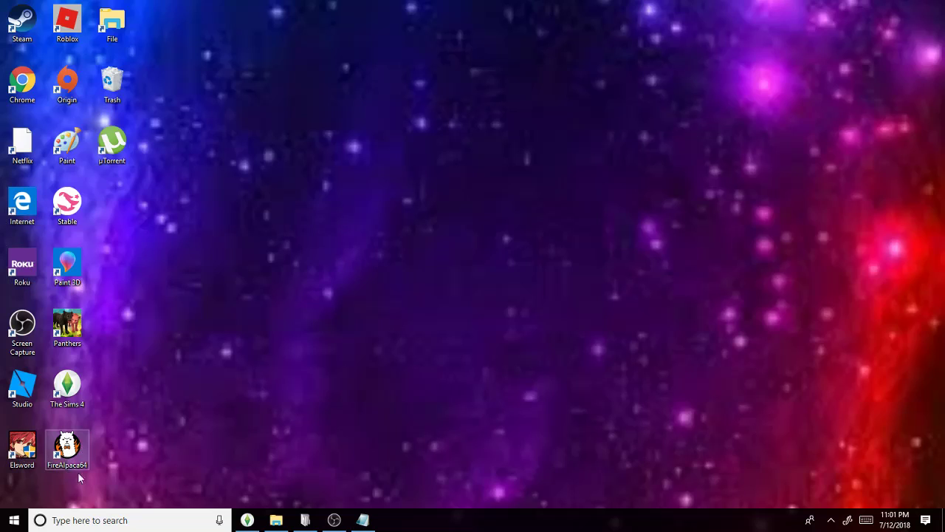
{"action": "double_click", "coordinate": [64, 455]}
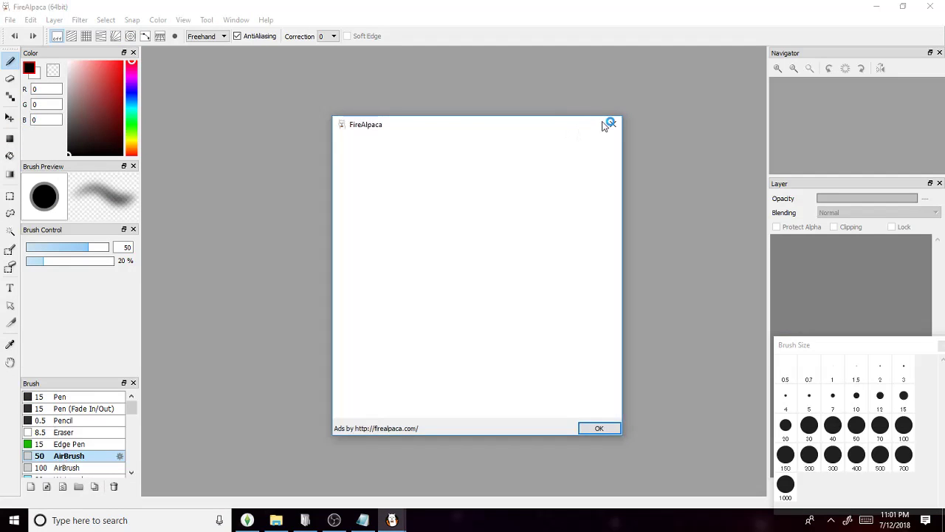
{"action": "left_click", "coordinate": [618, 125]}
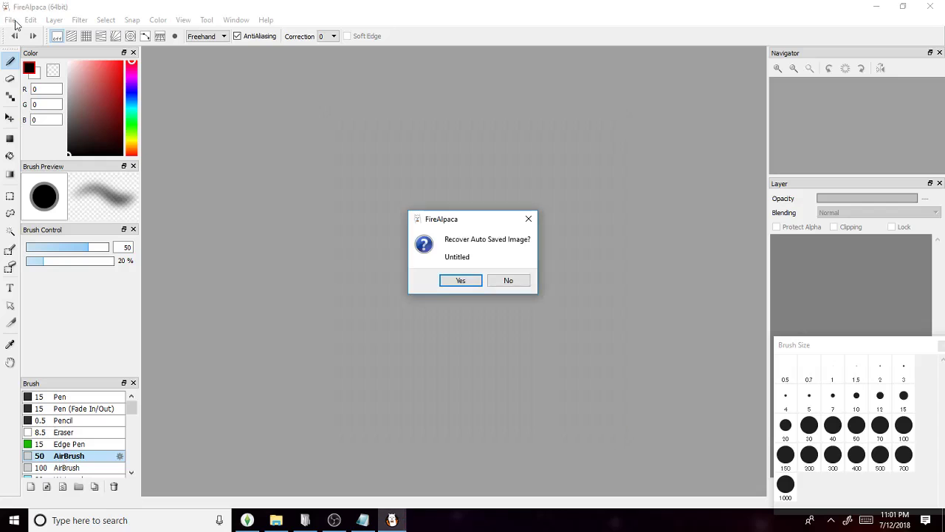
{"action": "left_click", "coordinate": [508, 281]}
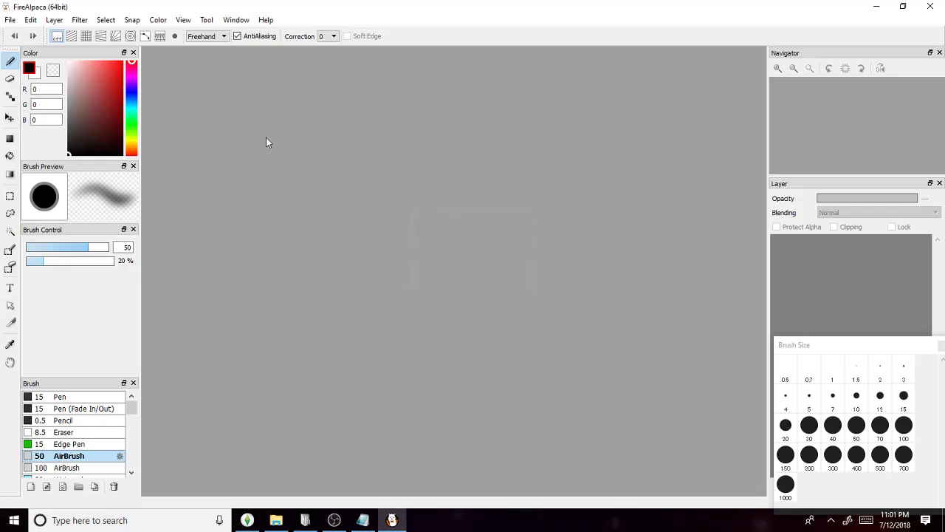
- Create a new standard 1600 × 1200 pixel image at 350 dpi with a white background color
{"action": "left_click", "coordinate": [10, 20]}
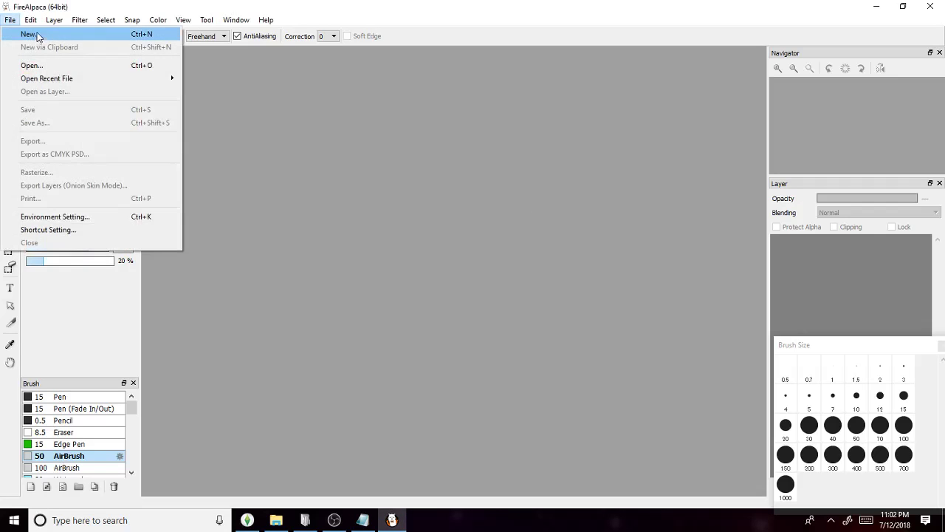
{"action": "left_click", "coordinate": [35, 35]}
{"action": "left_click", "coordinate": [407, 163]}
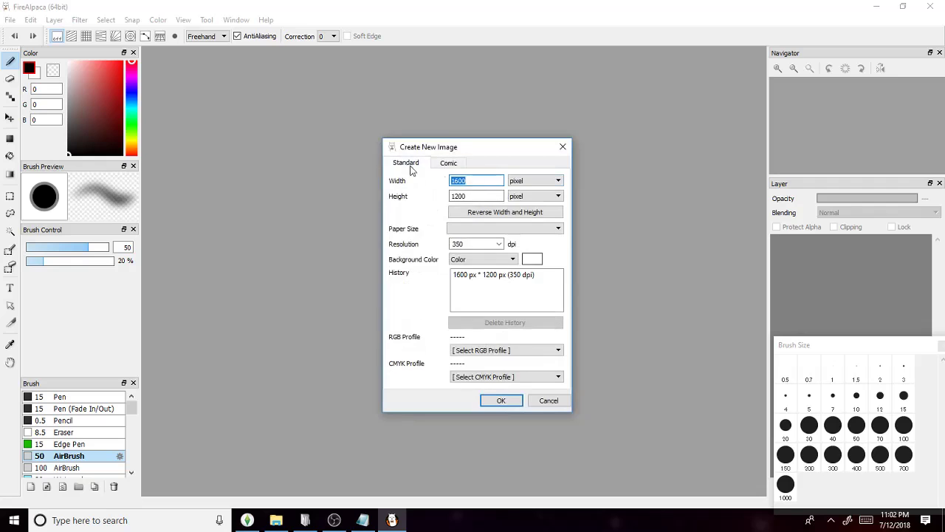
{"action": "left_click", "coordinate": [502, 401]}
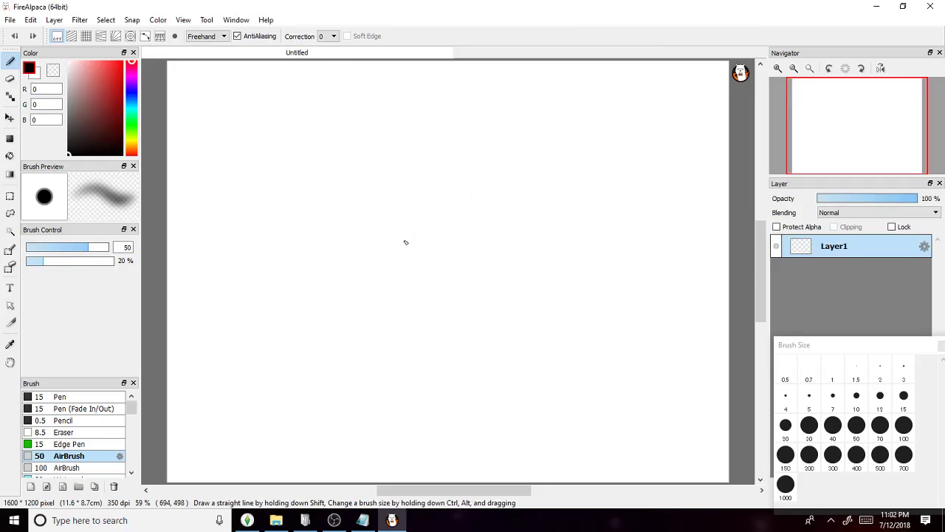
- Paint a short black arc with the size 50 AirBrush near the canvas's upper edge
{"action": "left_click_drag", "start_coordinate": [448, 99], "coordinate": [391, 99]}
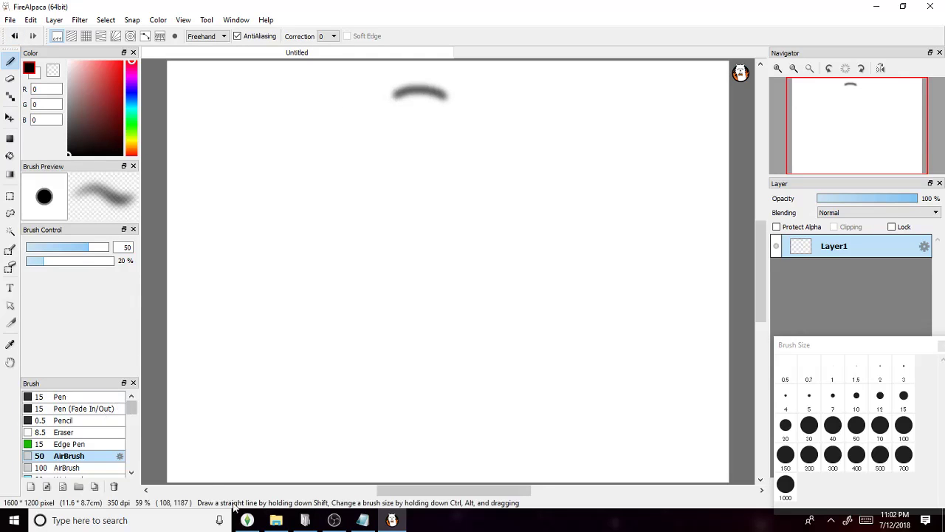
- Switch to Notepad, replace the introduction message with "OOPS!", and clear the text again
{"action": "left_click", "coordinate": [363, 521]}
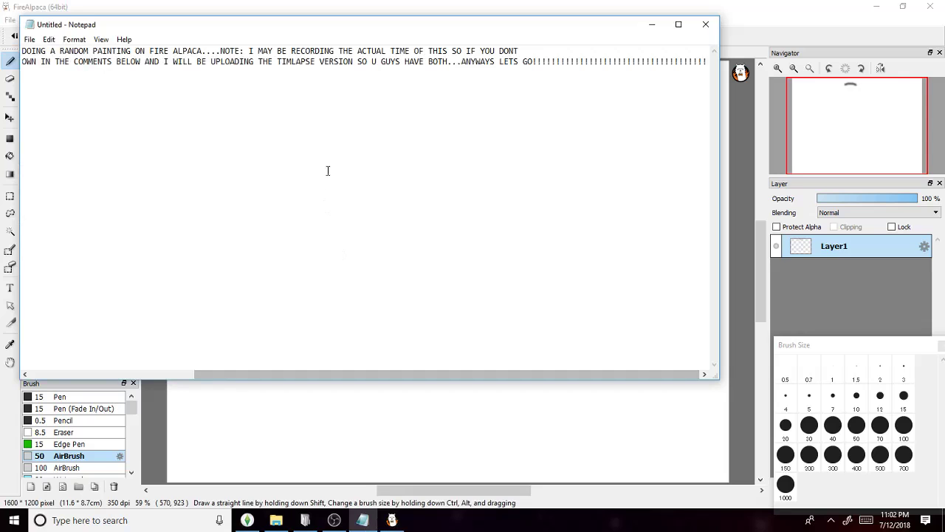
{"action": "left_click_drag", "start_coordinate": [703, 64], "coordinate": [3, 34]}
{"action": "key", "text": "BackSpace"}
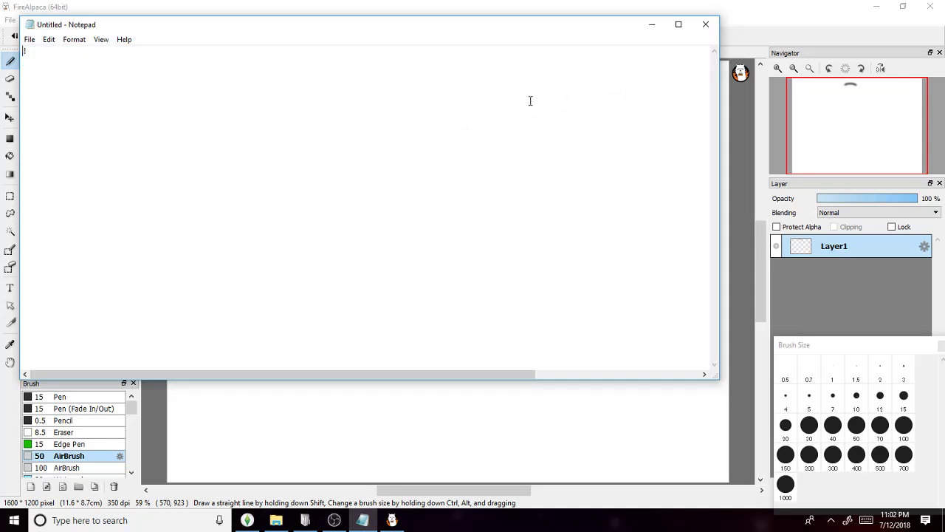
{"action": "type", "text": "OOPS!"}
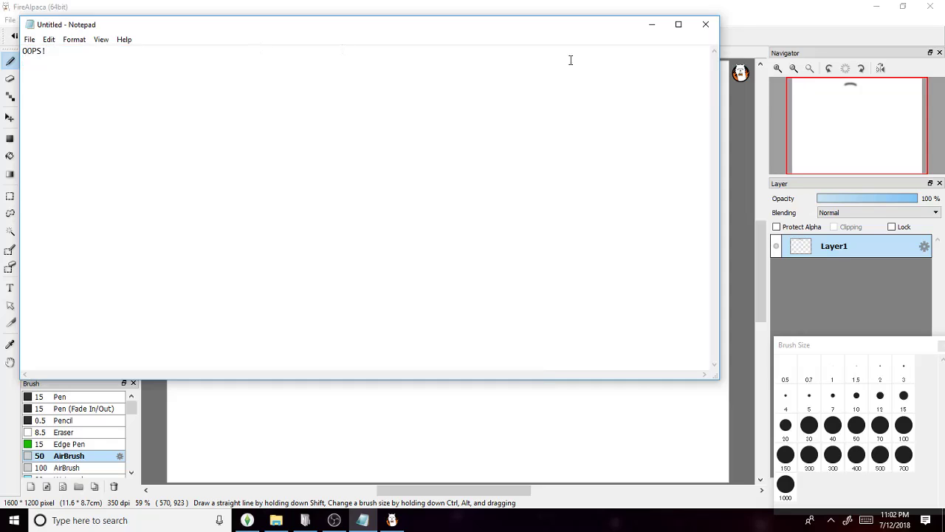
{"action": "key", "text": "ctrl+a"}
{"action": "key", "text": "BackSpace"}
- Return to FireAlpaca and undo the airbrush stroke
{"action": "left_click", "coordinate": [654, 25]}
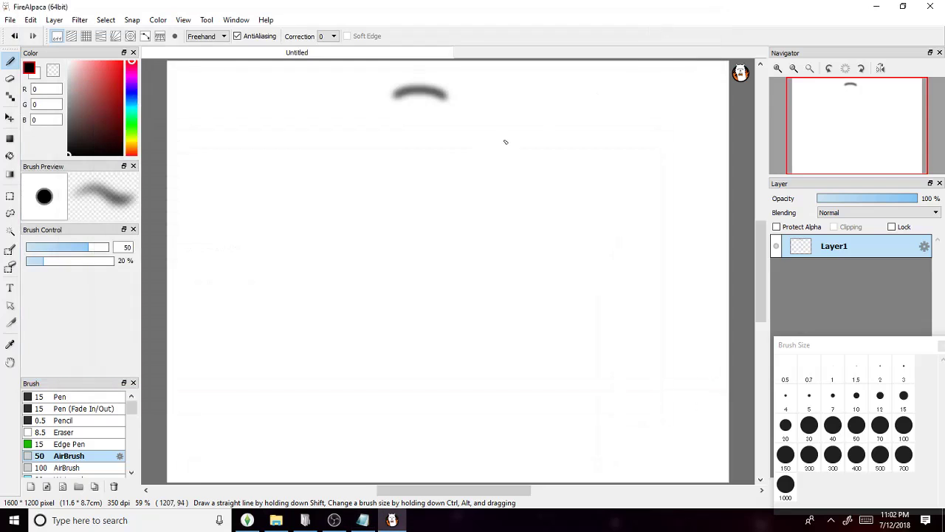
{"action": "left_click", "coordinate": [14, 36]}
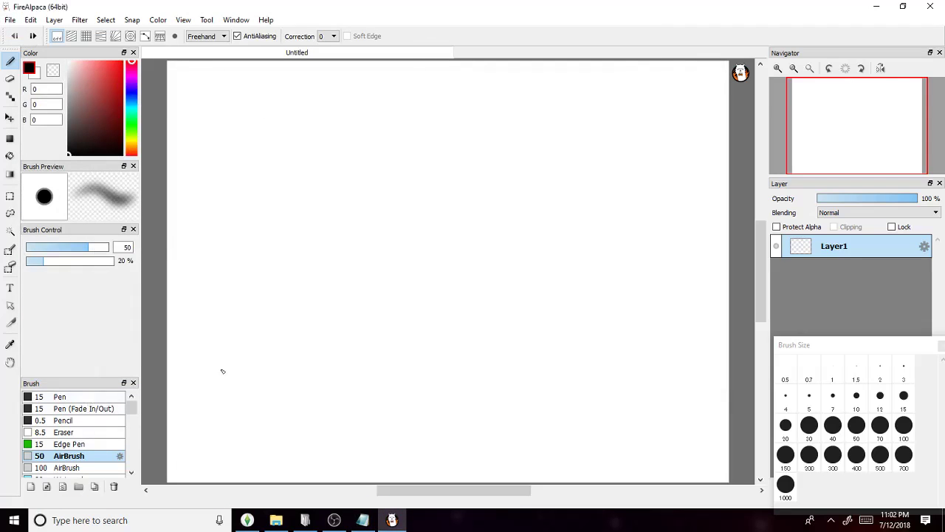
- Draw a U-shaped face outline with two short neck lines and a filled mouth dot, using the size 15 Pen in black
{"action": "left_click", "coordinate": [60, 397]}
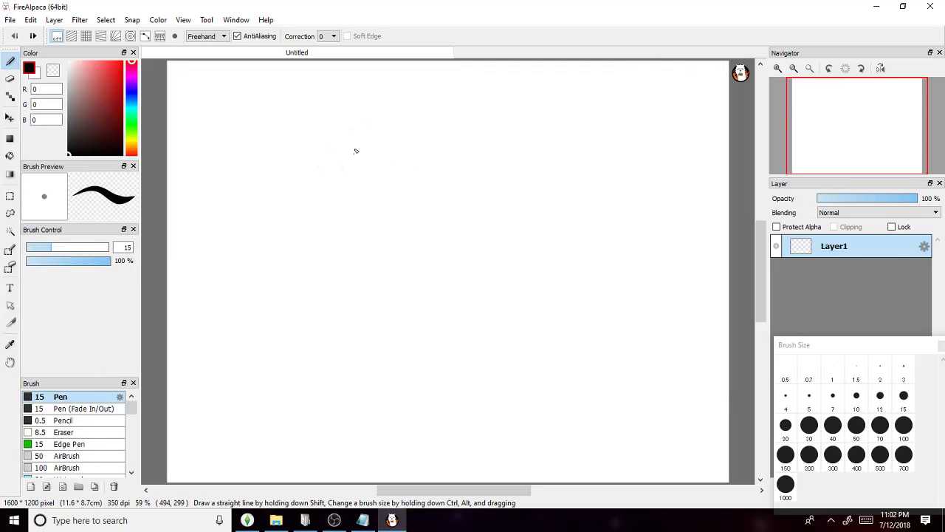
{"action": "mouse_move", "coordinate": [322, 110]}
{"action": "left_mouse_down"}
{"action": "mouse_move", "coordinate": [341, 205]}
{"action": "mouse_move", "coordinate": [363, 232]}
{"action": "mouse_move", "coordinate": [446, 254]}
{"action": "mouse_move", "coordinate": [479, 249]}
{"action": "mouse_move", "coordinate": [524, 196]}
{"action": "mouse_move", "coordinate": [533, 93]}
{"action": "left_mouse_up"}
{"action": "left_click_drag", "start_coordinate": [392, 246], "coordinate": [388, 280]}
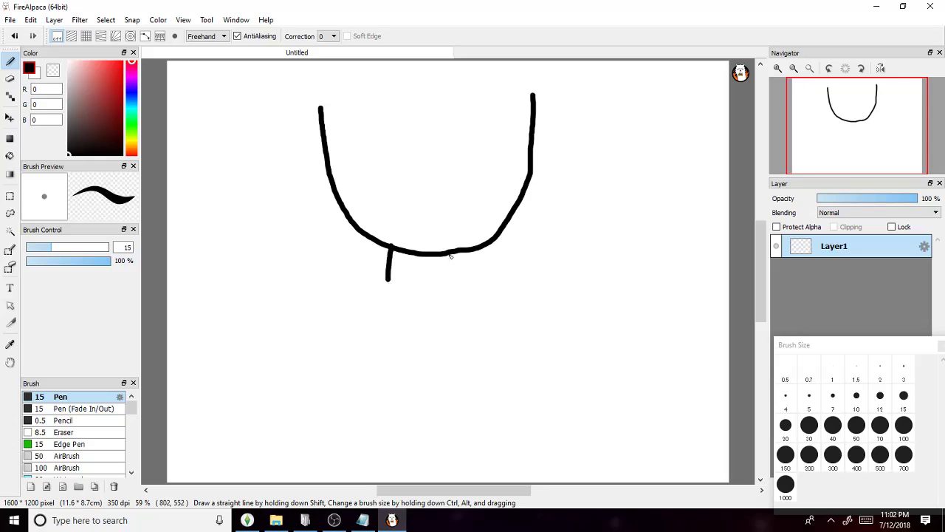
{"action": "left_click_drag", "start_coordinate": [450, 255], "coordinate": [446, 282]}
{"action": "left_click", "coordinate": [451, 216]}
{"action": "mouse_move", "coordinate": [455, 226]}
{"action": "left_mouse_down"}
{"action": "mouse_move", "coordinate": [462, 219]}
{"action": "mouse_move", "coordinate": [451, 214]}
{"action": "mouse_move", "coordinate": [456, 222]}
{"action": "left_mouse_up"}
- Draw two round eyes in the upper half of the face, each with a larger ring around it
{"action": "scroll", "coordinate": [454, 220], "scroll_direction": "down", "scroll_amount": 1}
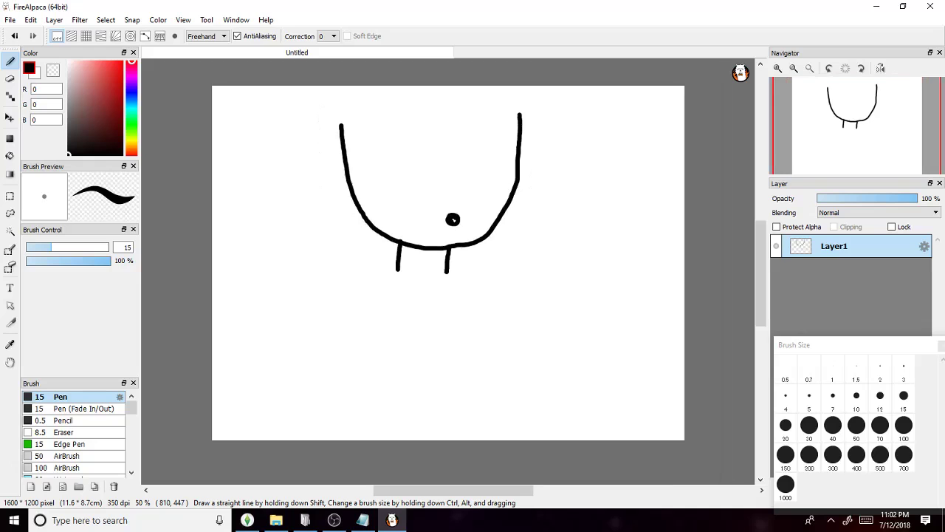
{"action": "scroll", "coordinate": [454, 221], "scroll_direction": "up", "scroll_amount": 4}
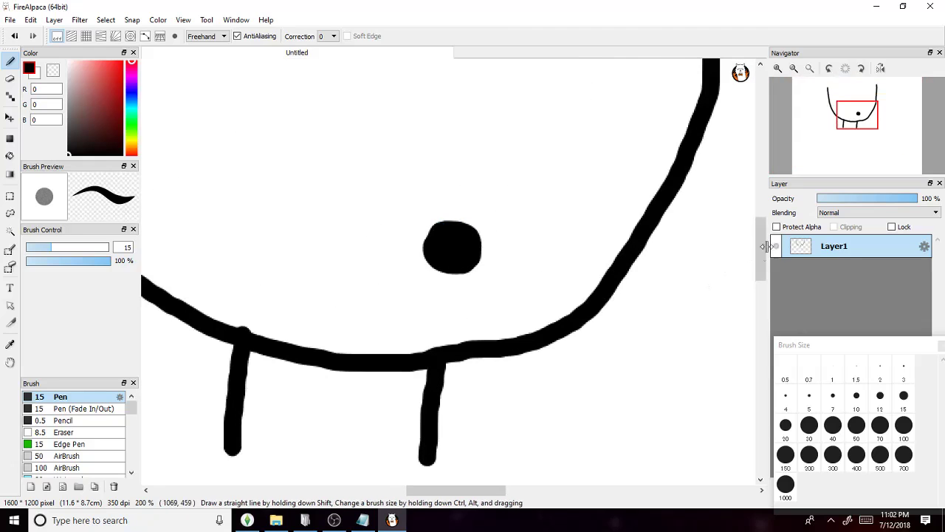
{"action": "mouse_move", "coordinate": [759, 252]}
{"action": "left_mouse_down"}
{"action": "mouse_move", "coordinate": [749, 213]}
{"action": "mouse_move", "coordinate": [745, 222]}
{"action": "left_mouse_up"}
{"action": "left_click", "coordinate": [586, 194]}
{"action": "mouse_move", "coordinate": [586, 195]}
{"action": "left_mouse_down"}
{"action": "mouse_move", "coordinate": [510, 192]}
{"action": "mouse_move", "coordinate": [486, 211]}
{"action": "mouse_move", "coordinate": [471, 264]}
{"action": "mouse_move", "coordinate": [494, 297]}
{"action": "mouse_move", "coordinate": [526, 314]}
{"action": "mouse_move", "coordinate": [559, 315]}
{"action": "mouse_move", "coordinate": [596, 286]}
{"action": "mouse_move", "coordinate": [580, 210]}
{"action": "left_mouse_up"}
{"action": "scroll", "coordinate": [559, 316], "scroll_direction": "down", "scroll_amount": 1}
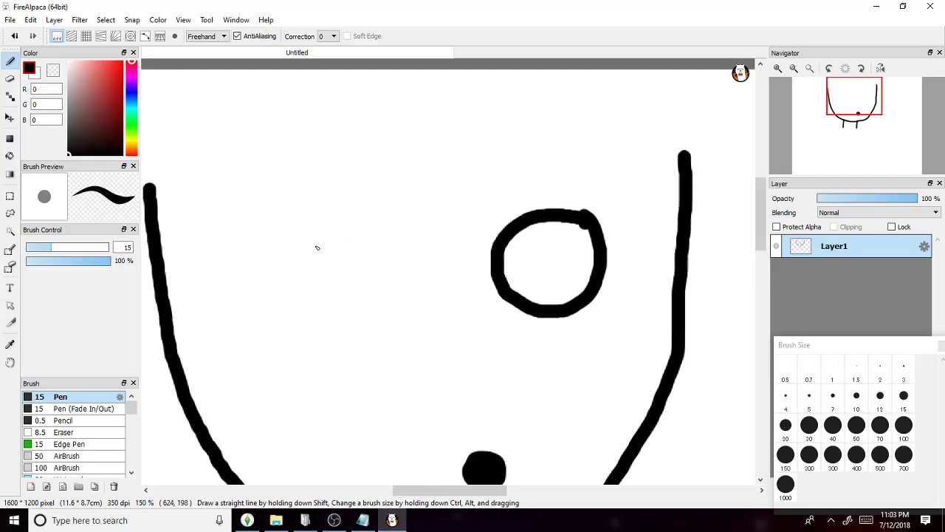
{"action": "left_click", "coordinate": [348, 237]}
{"action": "mouse_move", "coordinate": [348, 236]}
{"action": "left_mouse_down"}
{"action": "mouse_move", "coordinate": [287, 213]}
{"action": "mouse_move", "coordinate": [255, 229]}
{"action": "mouse_move", "coordinate": [259, 299]}
{"action": "mouse_move", "coordinate": [350, 283]}
{"action": "mouse_move", "coordinate": [350, 241]}
{"action": "left_mouse_up"}
{"action": "mouse_move", "coordinate": [342, 206]}
{"action": "left_mouse_down"}
{"action": "mouse_move", "coordinate": [283, 194]}
{"action": "mouse_move", "coordinate": [245, 213]}
{"action": "mouse_move", "coordinate": [225, 289]}
{"action": "mouse_move", "coordinate": [261, 341]}
{"action": "mouse_move", "coordinate": [322, 342]}
{"action": "mouse_move", "coordinate": [369, 300]}
{"action": "mouse_move", "coordinate": [375, 267]}
{"action": "mouse_move", "coordinate": [346, 208]}
{"action": "mouse_move", "coordinate": [354, 207]}
{"action": "left_mouse_up"}
{"action": "mouse_move", "coordinate": [527, 198]}
{"action": "left_mouse_down"}
{"action": "mouse_move", "coordinate": [485, 224]}
{"action": "mouse_move", "coordinate": [477, 290]}
{"action": "mouse_move", "coordinate": [507, 324]}
{"action": "mouse_move", "coordinate": [547, 336]}
{"action": "mouse_move", "coordinate": [583, 332]}
{"action": "mouse_move", "coordinate": [610, 292]}
{"action": "mouse_move", "coordinate": [619, 226]}
{"action": "mouse_move", "coordinate": [581, 203]}
{"action": "mouse_move", "coordinate": [525, 196]}
{"action": "left_mouse_up"}
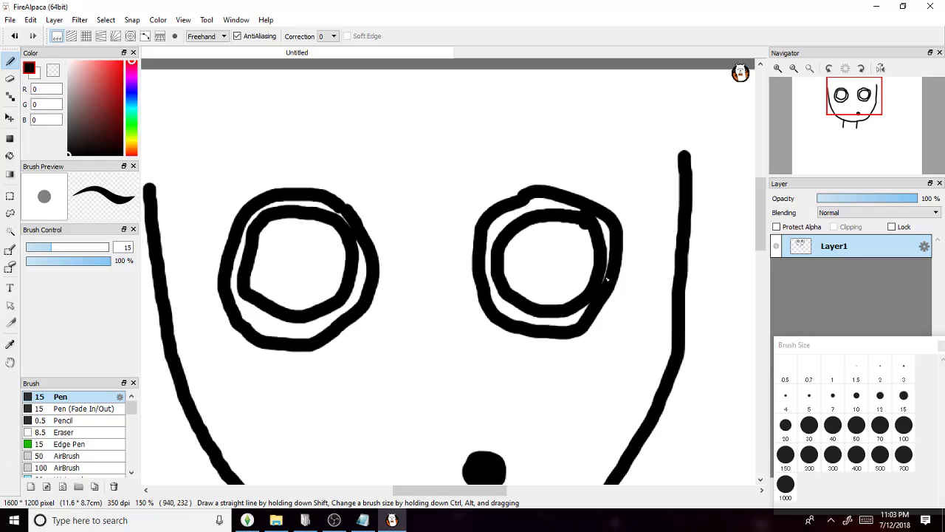
- Shift the whole face drawing slightly left and down on the canvas with the Move tool
{"action": "scroll", "coordinate": [598, 294], "scroll_direction": "up", "scroll_amount": 3}
{"action": "scroll", "coordinate": [598, 293], "scroll_direction": "down", "scroll_amount": 4}
{"action": "scroll", "coordinate": [532, 380], "scroll_direction": "down", "scroll_amount": 2}
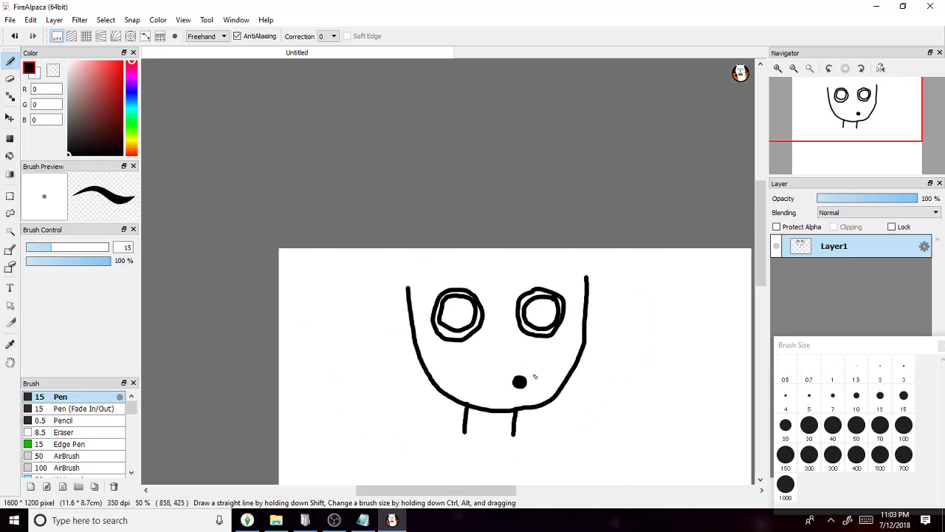
{"action": "left_click", "coordinate": [10, 77]}
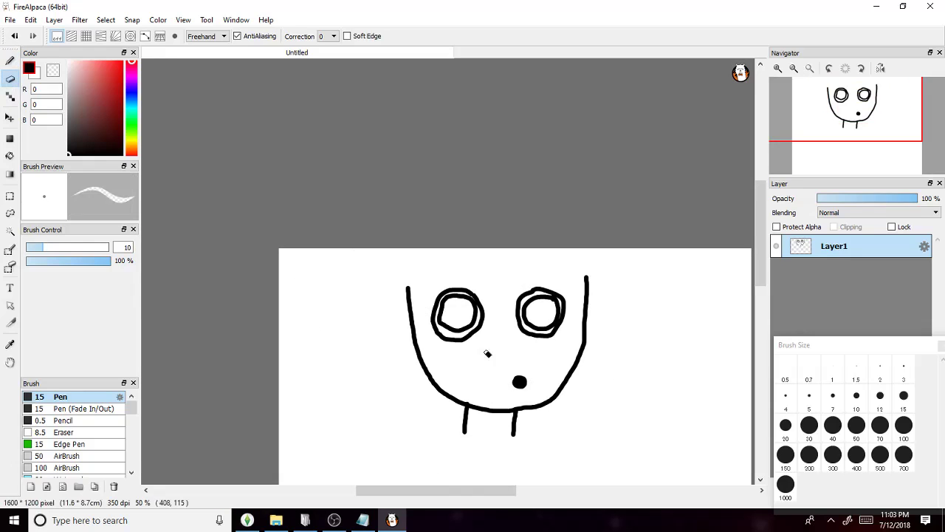
{"action": "left_click", "coordinate": [10, 117]}
{"action": "mouse_move", "coordinate": [520, 381]}
{"action": "left_mouse_down"}
{"action": "mouse_move", "coordinate": [492, 376]}
{"action": "mouse_move", "coordinate": [496, 387]}
{"action": "left_mouse_up"}
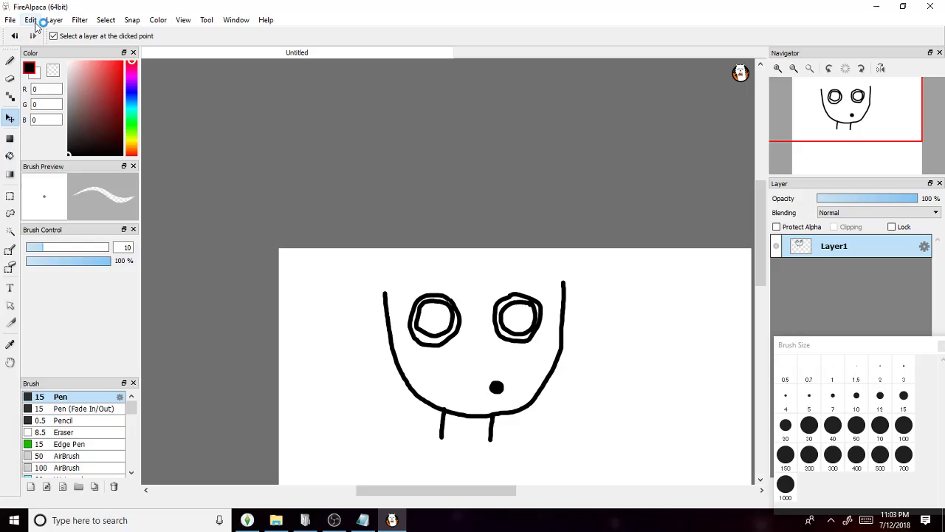
- Isolate the mouth dot with a rectangular selection, move it toward the face's centre, and clear the selection
{"action": "left_click", "coordinate": [106, 20]}
{"action": "left_click", "coordinate": [306, 109]}
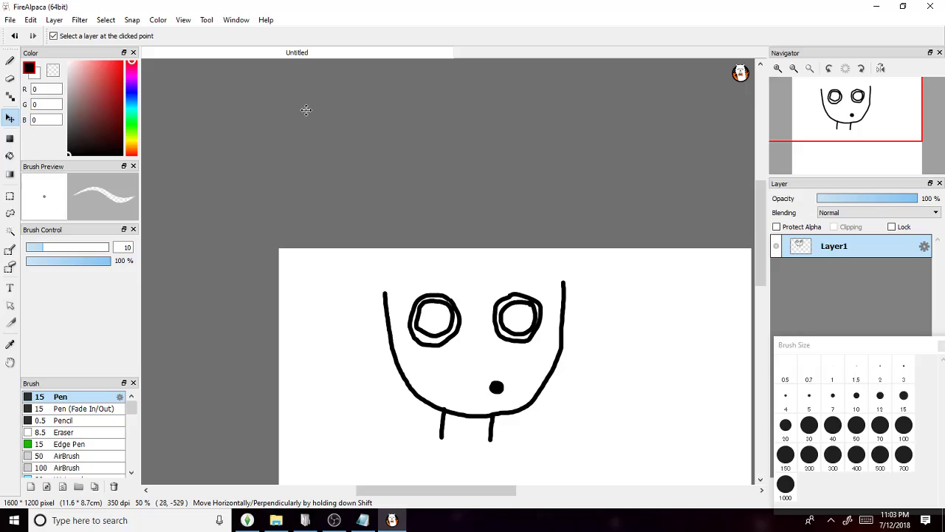
{"action": "key", "text": "m"}
{"action": "left_click_drag", "start_coordinate": [483, 379], "coordinate": [512, 396]}
{"action": "key", "text": "v"}
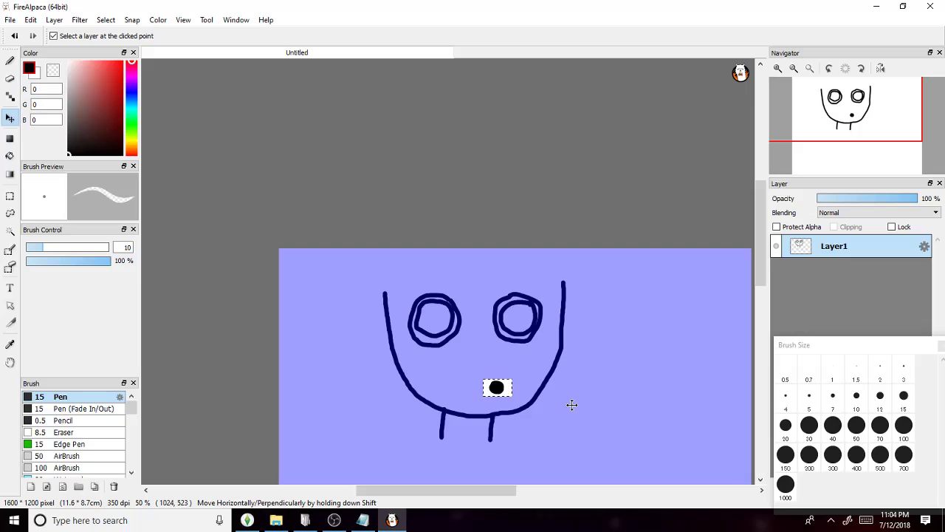
{"action": "key", "text": "ctrl+z"}
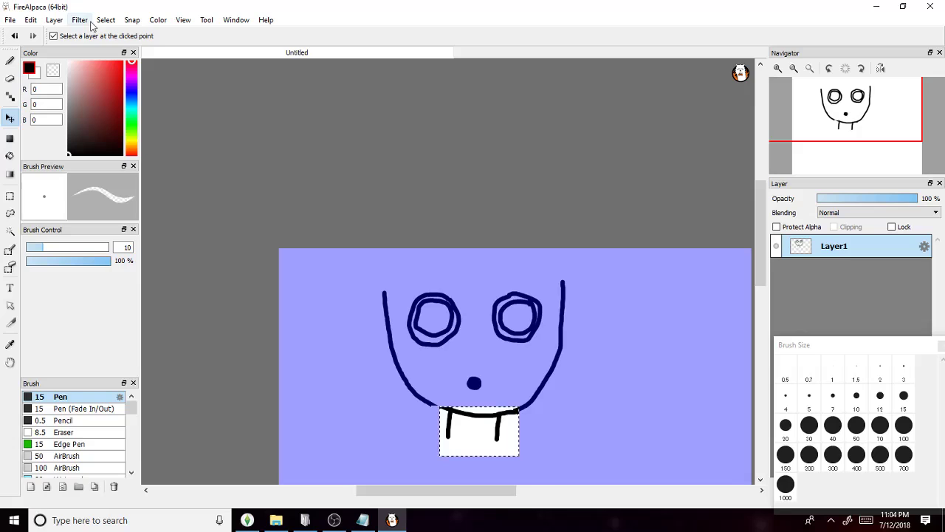
{"action": "key", "text": "ctrl+d"}
- Close the creature's outline below its black triangular mouth and draw two short lines trailing from the triangle's tip with the Pen
{"action": "key", "text": "b"}
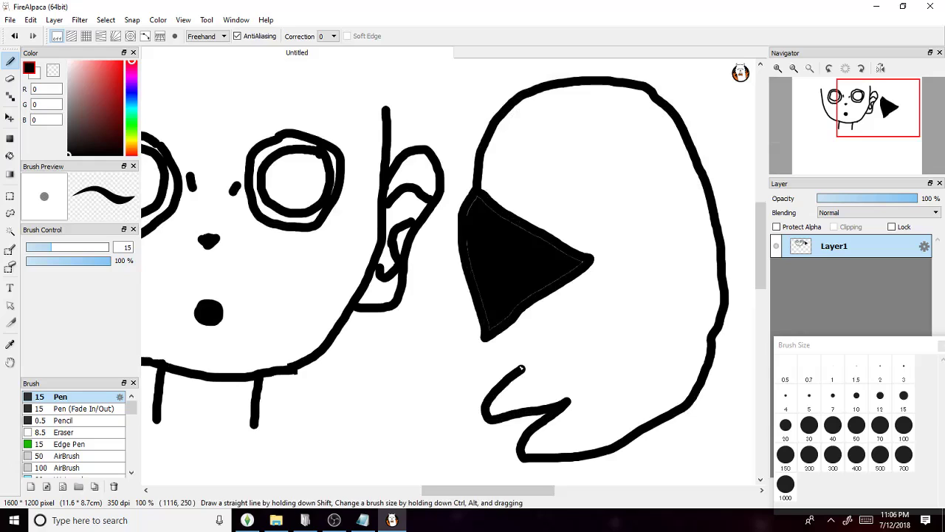
{"action": "left_click_drag", "start_coordinate": [521, 368], "coordinate": [489, 338]}
{"action": "left_click_drag", "start_coordinate": [564, 282], "coordinate": [628, 293]}
{"action": "left_click_drag", "start_coordinate": [547, 299], "coordinate": [623, 325]}
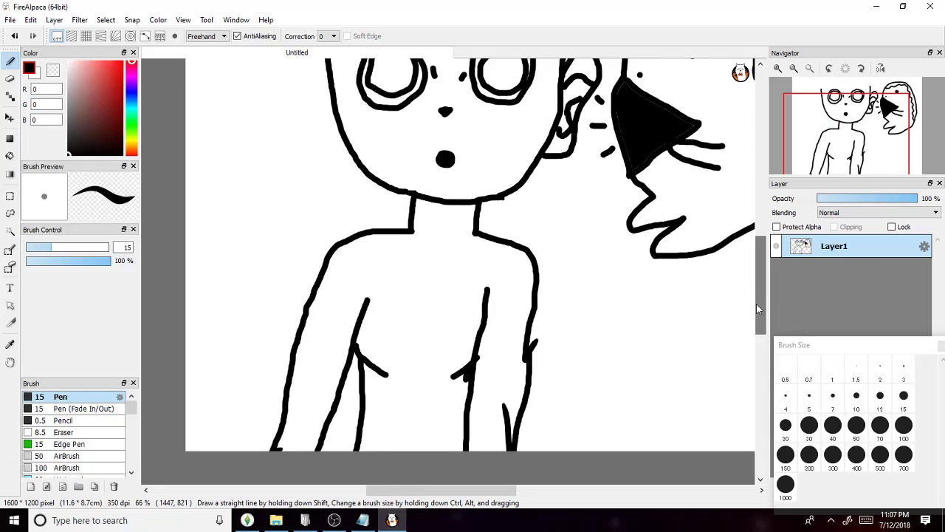
- Fill the hair area at the top of the girl's head with the Bucket tool
{"action": "left_click_drag", "start_coordinate": [756, 304], "coordinate": [758, 287]}
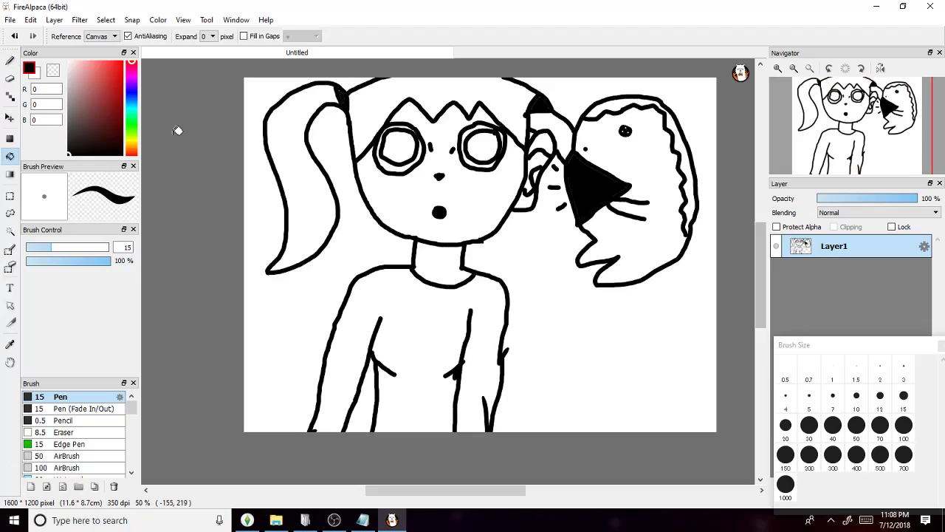
{"action": "left_click", "coordinate": [438, 83]}
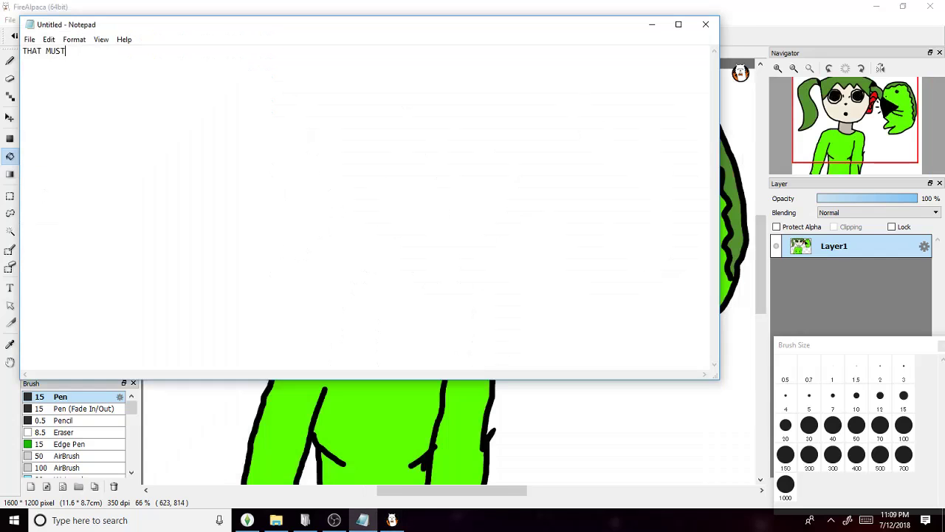
- Continue the Notepad comment so that it reads "THAT MUSTVE"
{"action": "type", "text": "VE"}
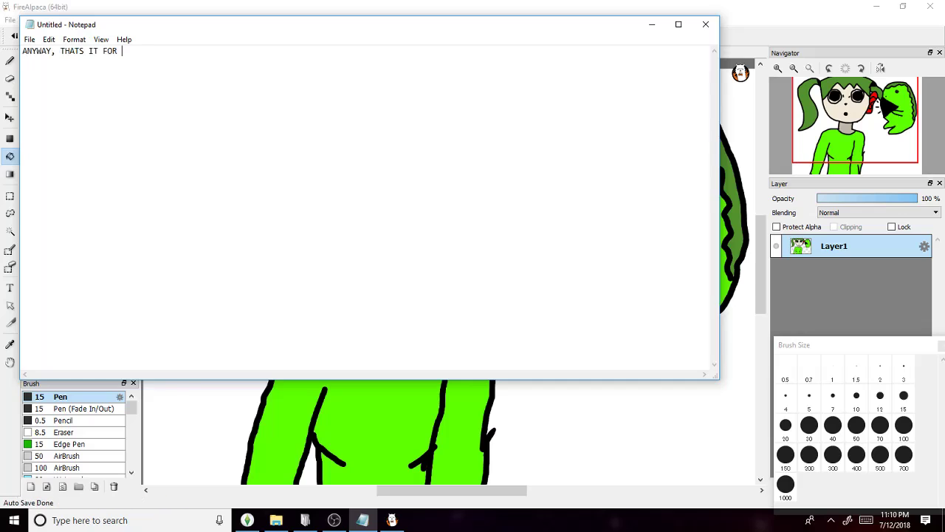
- Extend the closing message with "THIS VIDEO, IF YOU WANNA SEE MORE OF ME DRAWING, I WILL SOON BE DOING MORE AND"
{"action": "type", "text": "THI"}
{"action": "type", "text": "S VIDEO, IF YOU WANNA"}
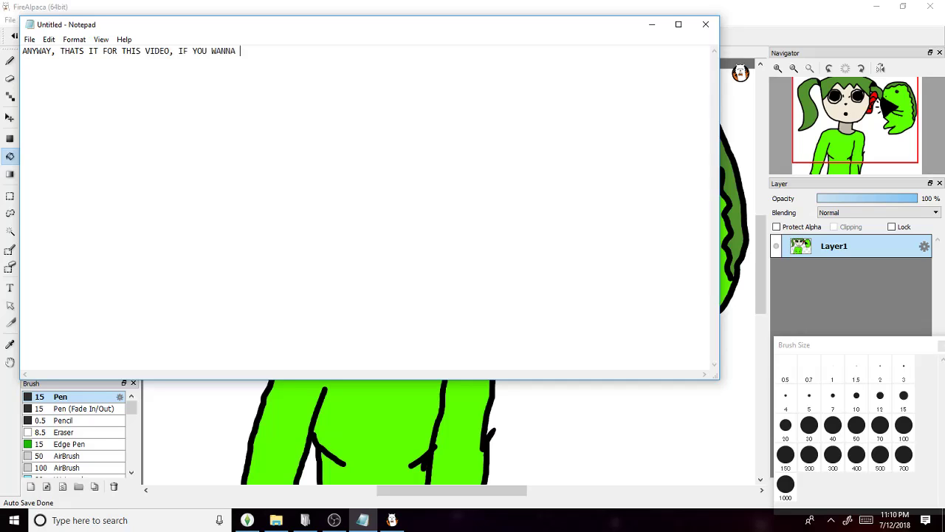
{"action": "type", "text": " SEE MORE OF ME DRAWING"}
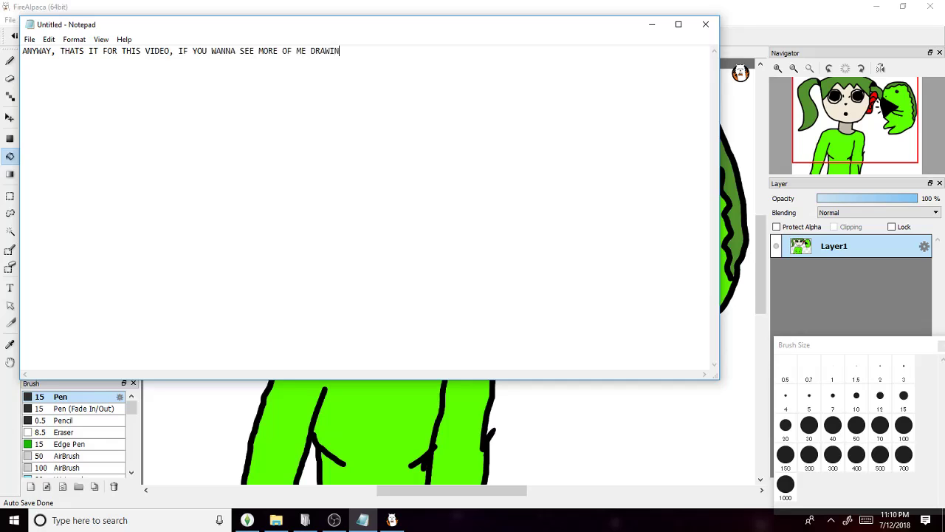
{"action": "type", "text": ", I WILL SOON BE DOING MORE"}
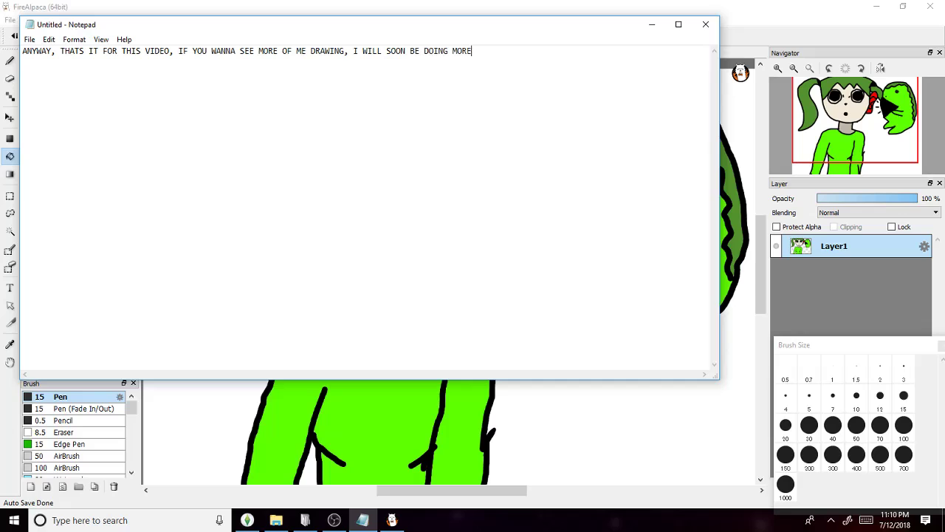
{"action": "type", "text": " AND"}
- Replace the whole Notepad text with "I ALMOST FORGOT!"
{"action": "key", "text": "ctrl+a"}
{"action": "type", "text": "A"}
{"action": "key", "text": "BackSpace"}
{"action": "type", "text": "I ALMOST FORGOT!"}
- Replace the message with "LIKE, SUBSCRIBE, AND PUT IN THE COMMENTS BELOW IF YOU WANNA SEE MORE OF THESE VIDEOS"
{"action": "key", "text": "BackSpace"}
{"action": "key", "text": "BackSpace"}
{"action": "key", "text": "BackSpace"}
{"action": "key", "text": "BackSpace"}
{"action": "key", "text": "BackSpace"}
{"action": "key", "text": "BackSpace"}
{"action": "key", "text": "BackSpace"}
{"action": "key", "text": "BackSpace"}
{"action": "key", "text": "BackSpace"}
{"action": "key", "text": "BackSpace"}
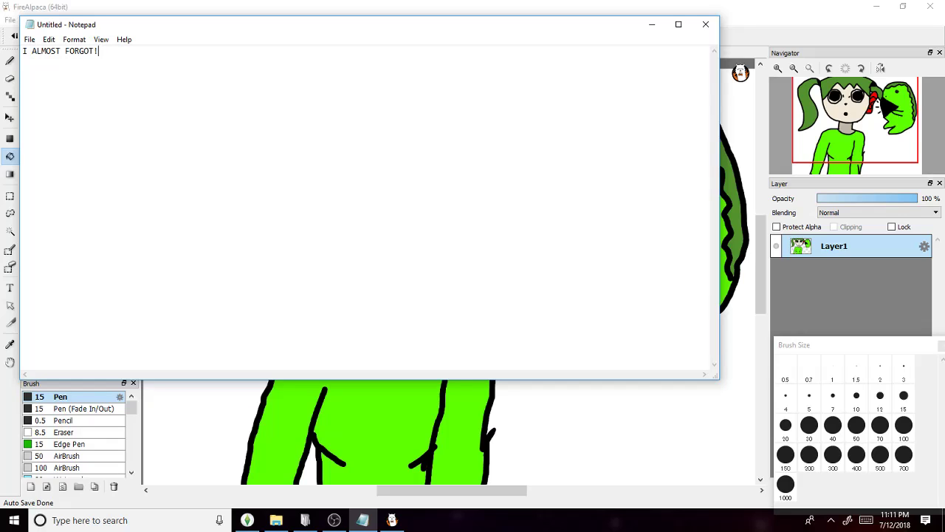
{"action": "key", "text": "BackSpace"}
{"action": "key", "text": "BackSpace"}
{"action": "key", "text": "BackSpace"}
{"action": "key", "text": "BackSpace"}
{"action": "key", "text": "BackSpace"}
{"action": "key", "text": "BackSpace"}
{"action": "type", "text": "LIKE, SUBSCRIB"}
{"action": "type", "text": "E, AND PUT"}
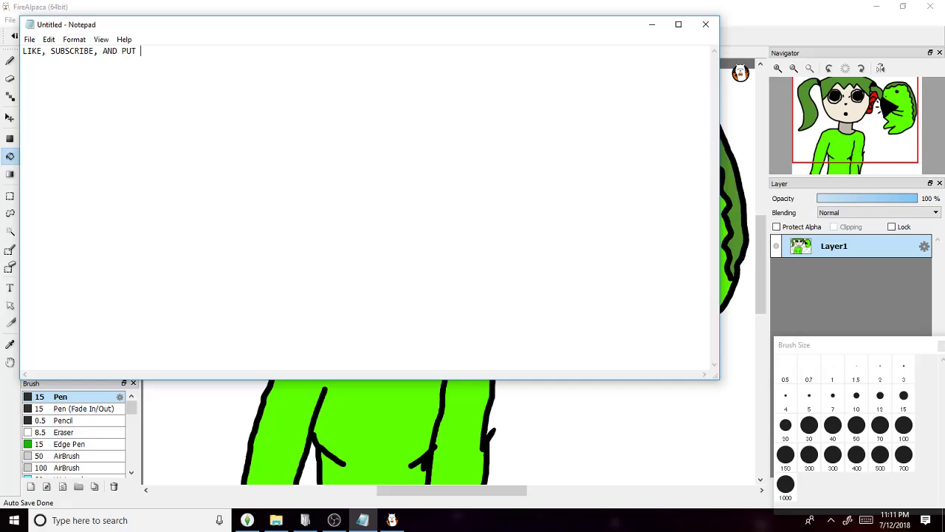
{"action": "type", "text": "IN THE COMMENTS BELOW IF YOU WA"}
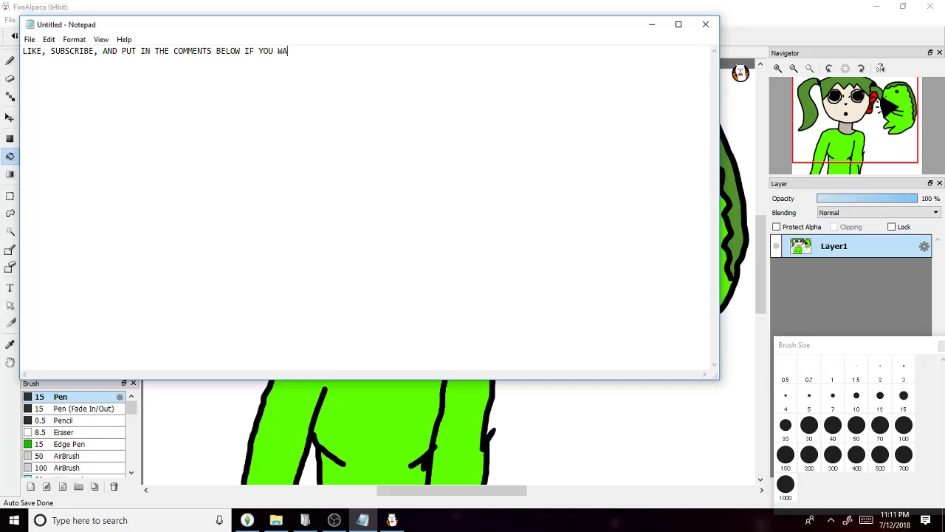
{"action": "type", "text": "NNA SEE MORE OF THESE "}
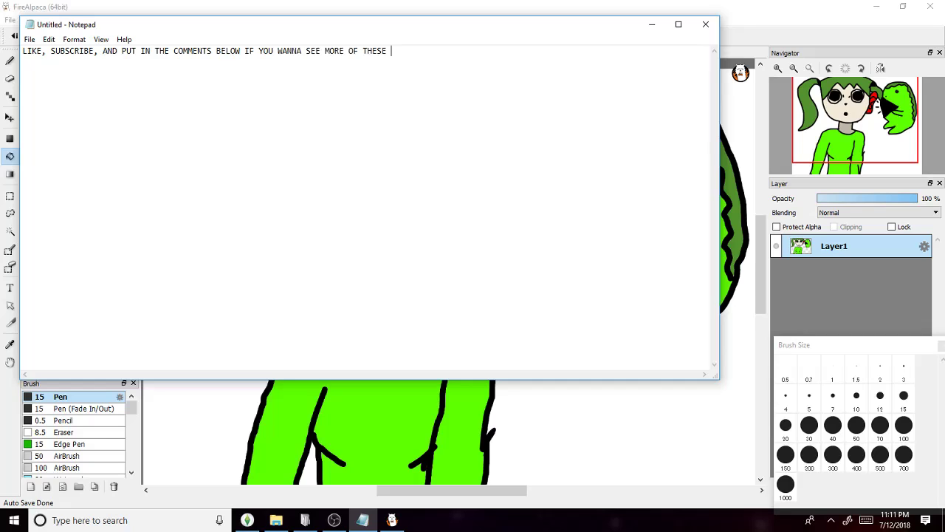
{"action": "type", "text": "VIDEO"}
{"action": "type", "text": "S"}
- Erase the message and write the farewell "SEE YA NEXT TIME!! BYE!!" in its place
{"action": "key", "text": "BackSpace"}
{"action": "key", "text": "BackSpace"}
{"action": "key", "text": "BackSpace"}
{"action": "key", "text": "BackSpace"}
{"action": "key", "text": "BackSpace"}
{"action": "key", "text": "BackSpace"}
{"action": "key", "text": "BackSpace"}
{"action": "key", "text": "BackSpace"}
{"action": "key", "text": "BackSpace"}
{"action": "key", "text": "BackSpace"}
{"action": "key", "text": "BackSpace"}
{"action": "key", "text": "BackSpace"}
{"action": "key", "text": "BackSpace"}
{"action": "key", "text": "BackSpace"}
{"action": "key", "text": "BackSpace"}
{"action": "key", "text": "BackSpace"}
{"action": "key", "text": "BackSpace"}
{"action": "key", "text": "BackSpace"}
{"action": "key", "text": "BackSpace"}
{"action": "key", "text": "BackSpace"}
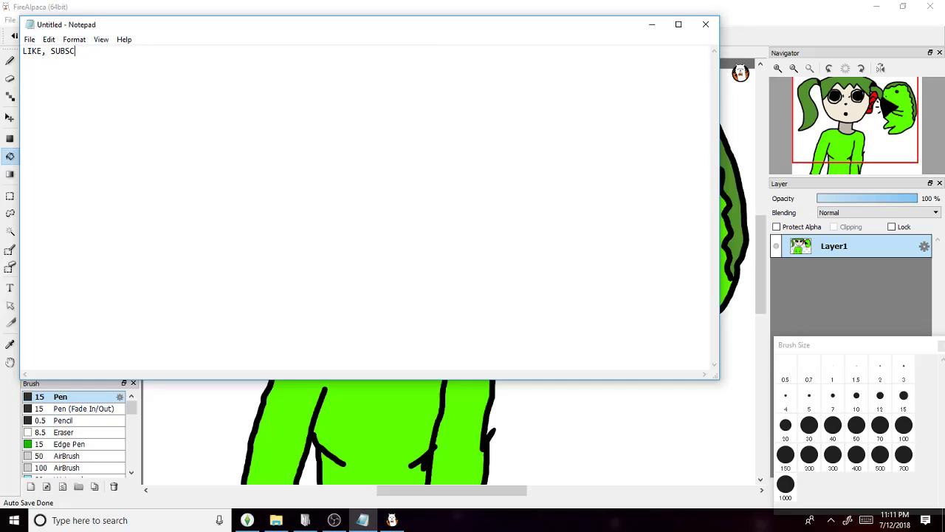
{"action": "key", "text": "BackSpace"}
{"action": "key", "text": "BackSpace"}
{"action": "key", "text": "BackSpace"}
{"action": "key", "text": "BackSpace"}
{"action": "key", "text": "BackSpace"}
{"action": "key", "text": "BackSpace"}
{"action": "key", "text": "BackSpace"}
{"action": "key", "text": "BackSpace"}
{"action": "key", "text": "BackSpace"}
{"action": "key", "text": "BackSpace"}
{"action": "key", "text": "BackSpace"}
{"action": "type", "text": "SEE YA NE"}
{"action": "type", "text": "XT TIME"}
{"action": "type", "text": "!1"}
{"action": "key", "text": "BackSpace"}
{"action": "type", "text": "! BYE"}
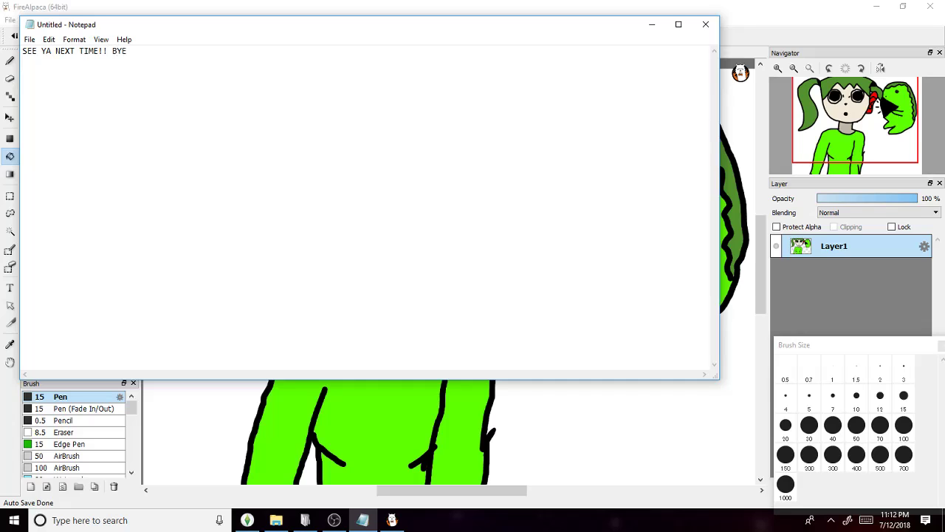
{"action": "type", "text": "!!"}
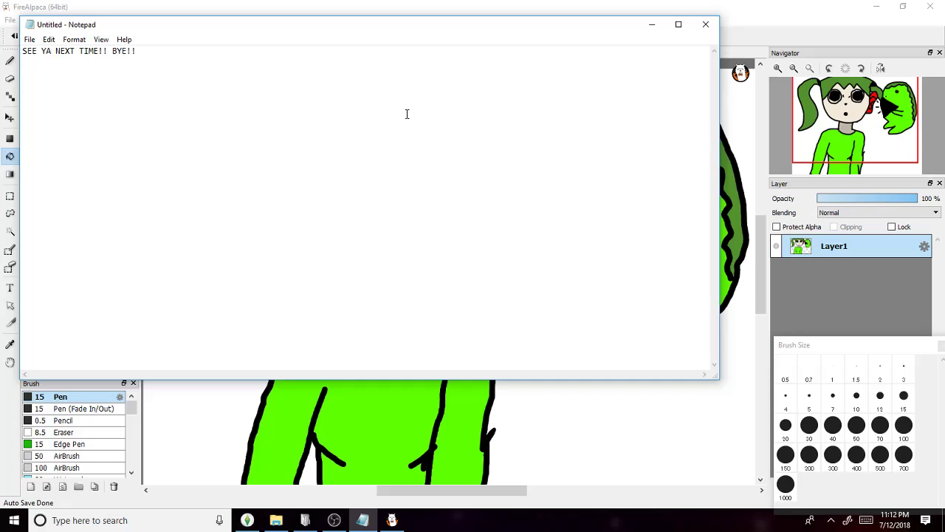